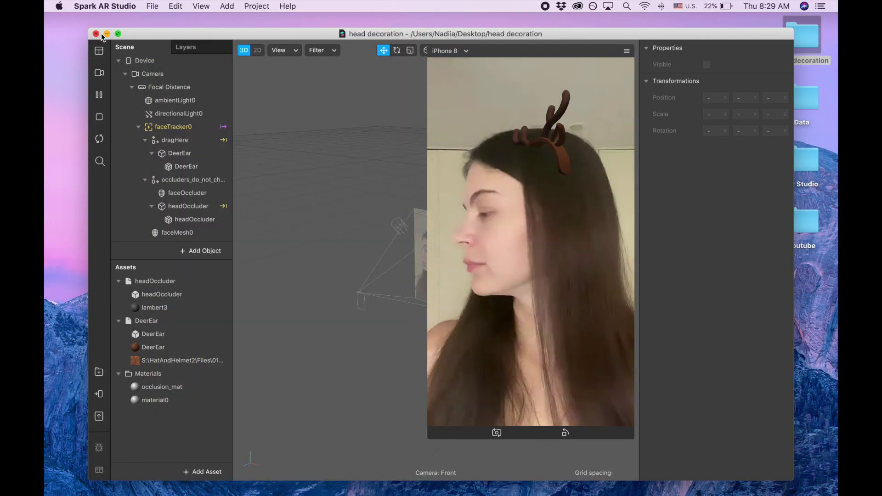
Pick the Head Decoration template from the All Templates grid to create a new project
{"action": "left_click", "coordinate": [96, 33]}
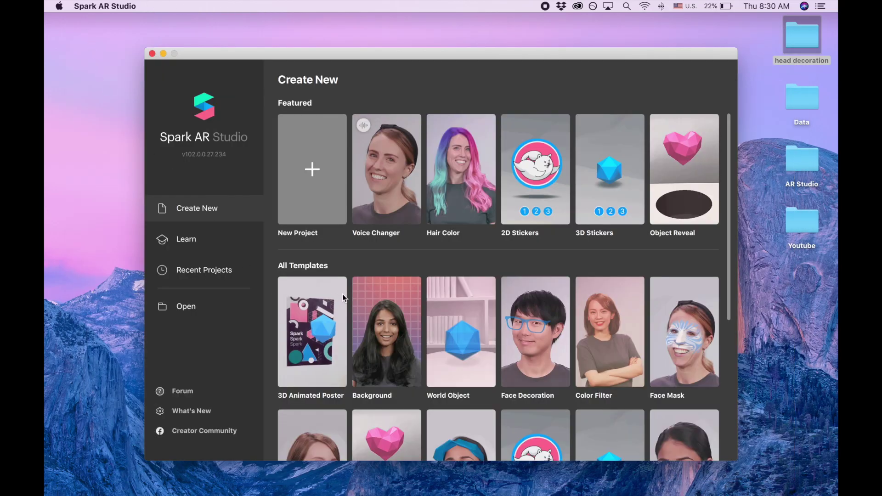
{"action": "scroll", "coordinate": [488, 253], "scroll_direction": "down", "scroll_amount": 5}
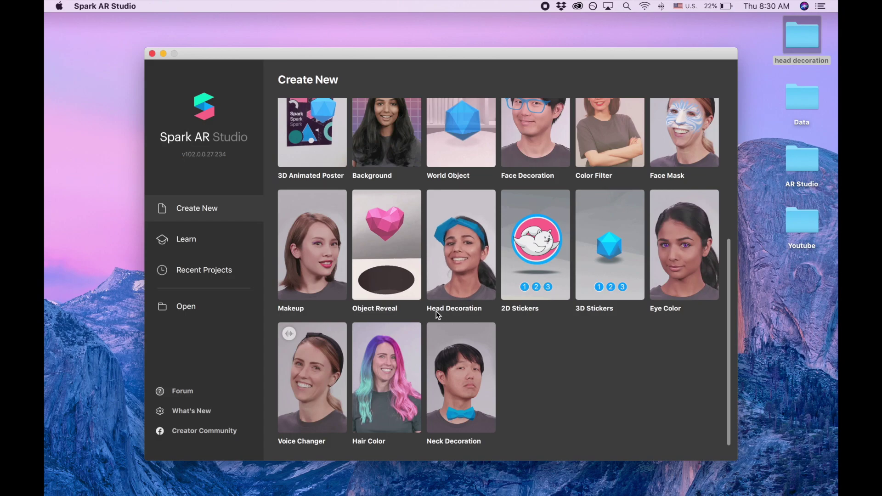
{"action": "left_click", "coordinate": [461, 274]}
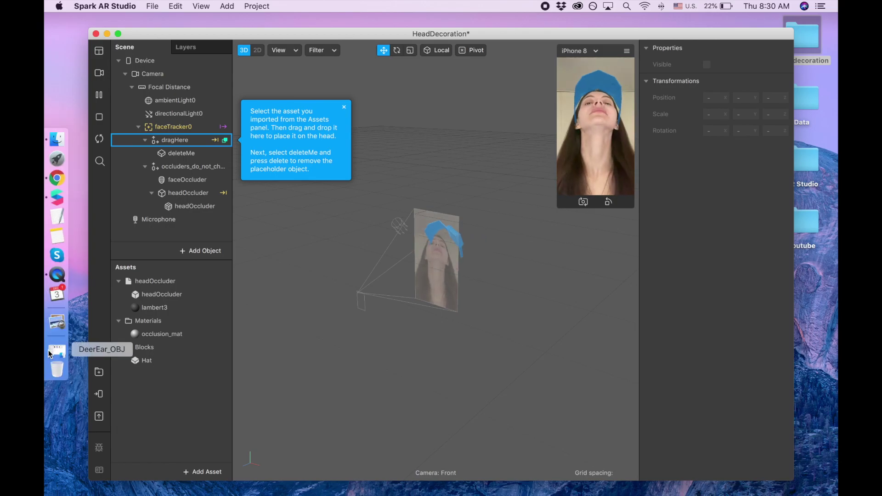
Open the DeerEar_OBJ folder from the Dock in a Finder window
{"action": "left_click", "coordinate": [48, 353]}
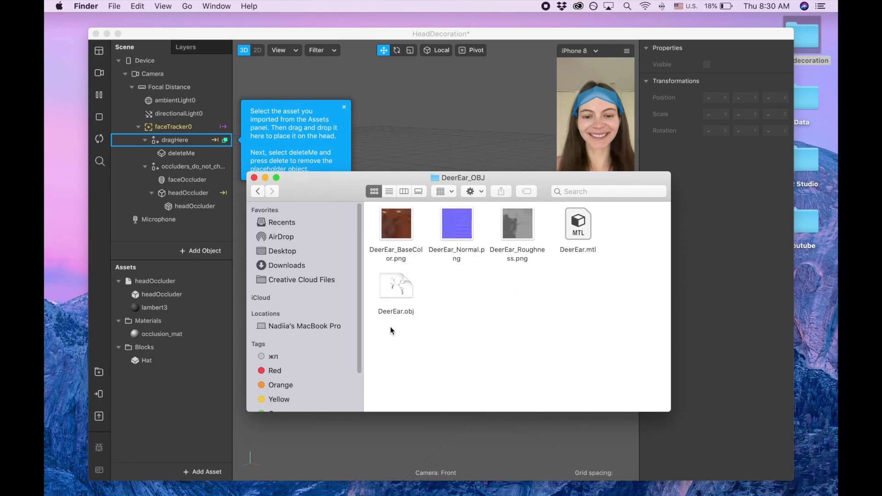
Import DeerEar.obj from the DeerEar_OBJ folder into the Assets panel
{"action": "mouse_move", "coordinate": [406, 290]}
{"action": "left_mouse_down"}
{"action": "mouse_move", "coordinate": [395, 306]}
{"action": "mouse_move", "coordinate": [407, 291]}
{"action": "left_mouse_up"}
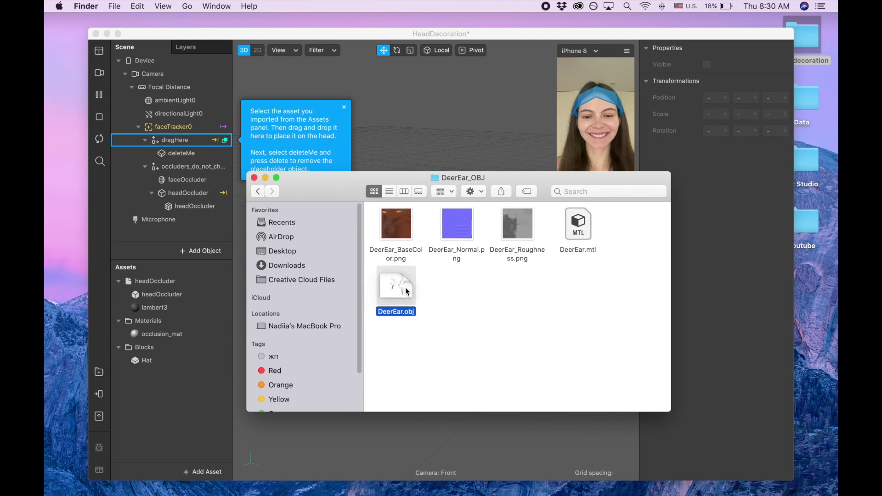
{"action": "left_click", "coordinate": [259, 193]}
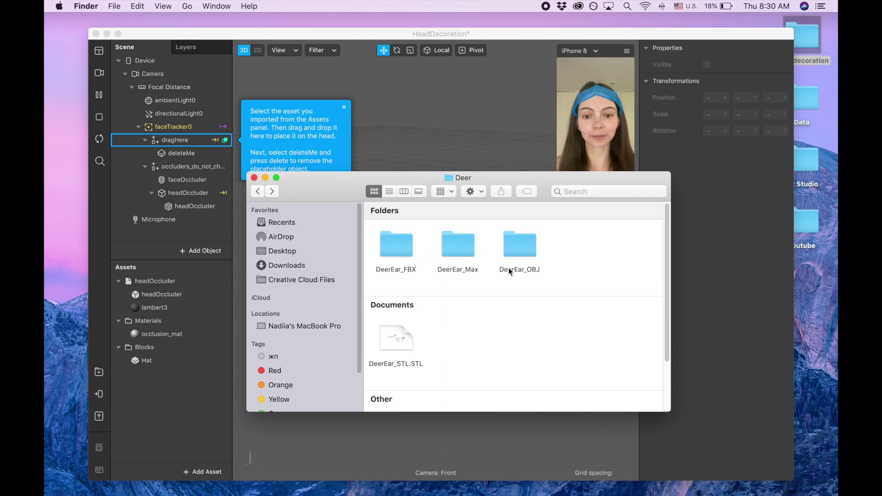
{"action": "double_click", "coordinate": [520, 247]}
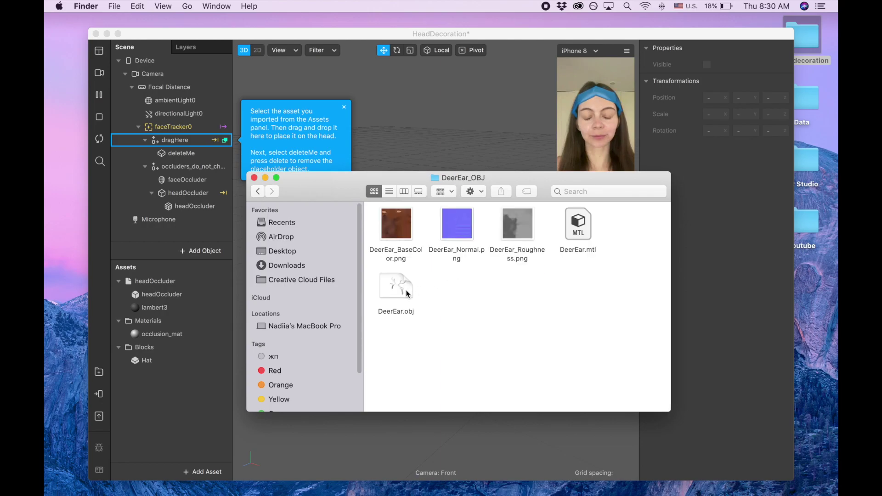
{"action": "left_click_drag", "start_coordinate": [385, 299], "coordinate": [173, 384]}
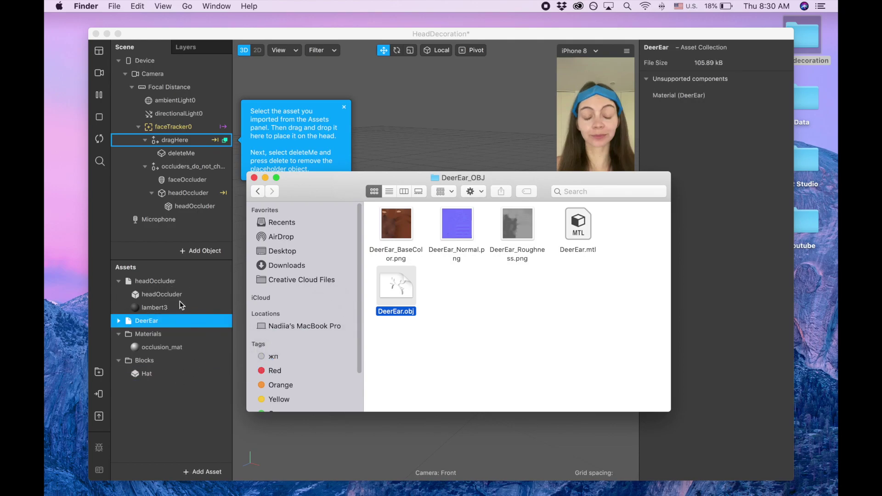
Minimize both Finder windows and dismiss the template's instruction popup
{"action": "left_click", "coordinate": [265, 178]}
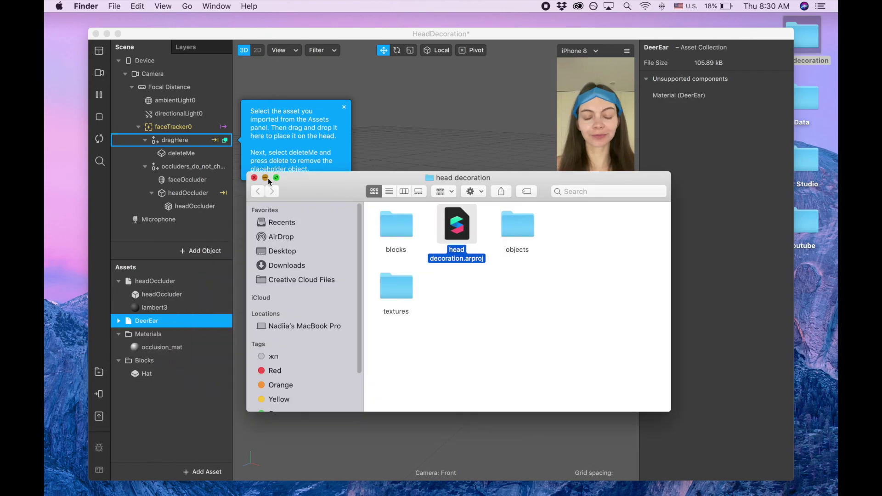
{"action": "left_click", "coordinate": [265, 178]}
{"action": "left_click", "coordinate": [345, 109]}
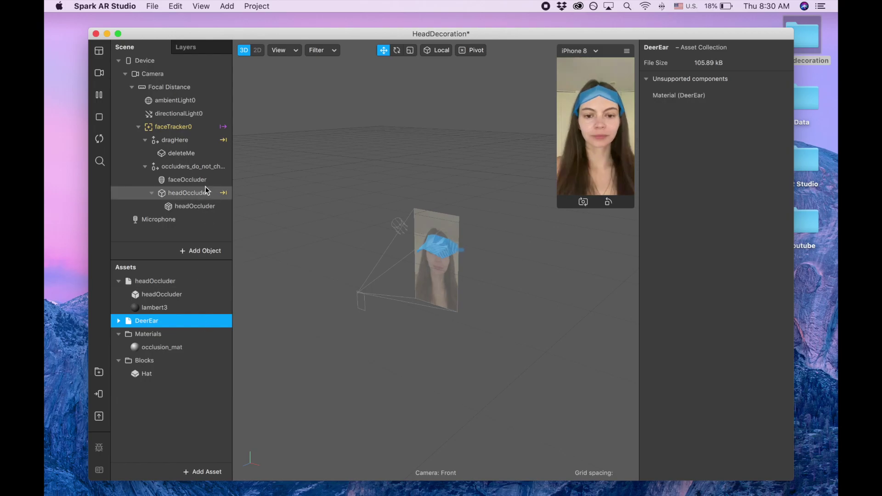
Delete the Hat block from Assets, removing its files as well
{"action": "left_click", "coordinate": [144, 374]}
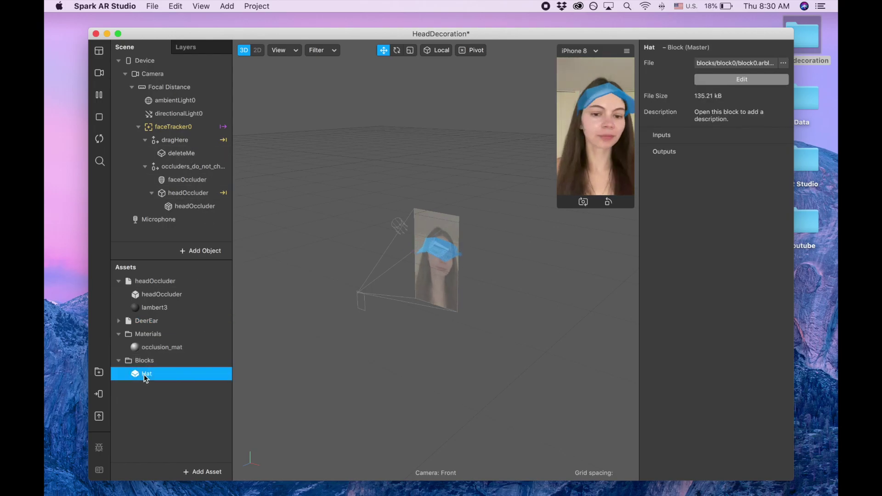
{"action": "key", "text": "BackSpace"}
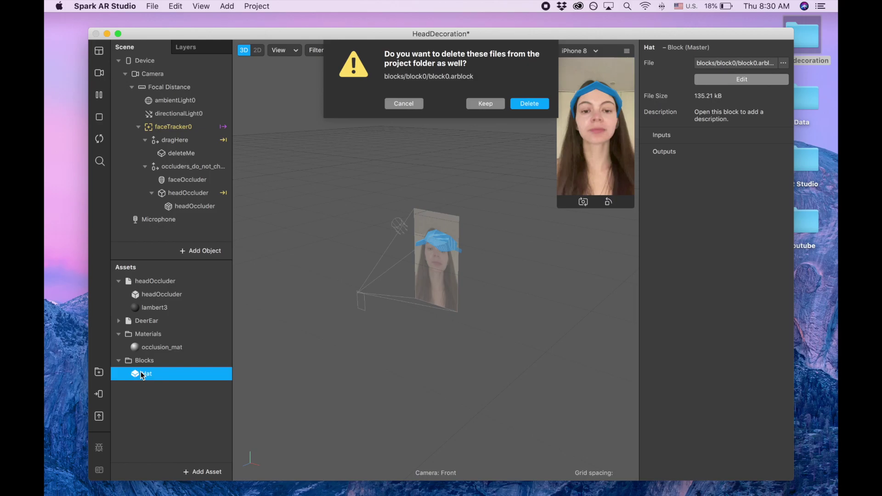
{"action": "left_click", "coordinate": [526, 104]}
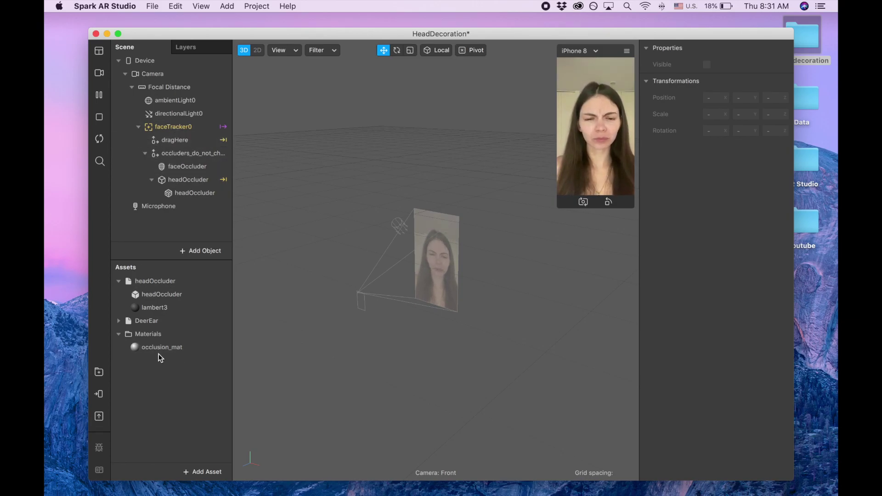
Place DeerEar under dragHere and set its X, Y and Z scale to 0.1
{"action": "left_click_drag", "start_coordinate": [151, 324], "coordinate": [196, 145]}
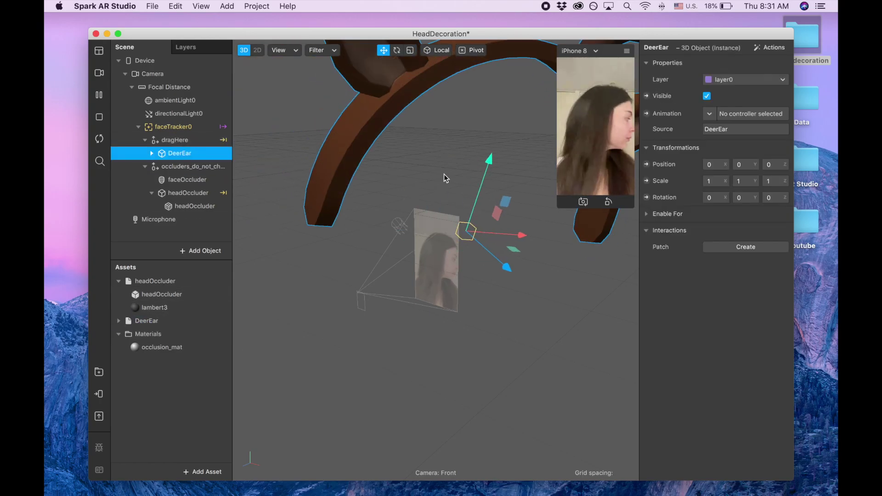
{"action": "left_click_drag", "start_coordinate": [557, 207], "coordinate": [487, 296]}
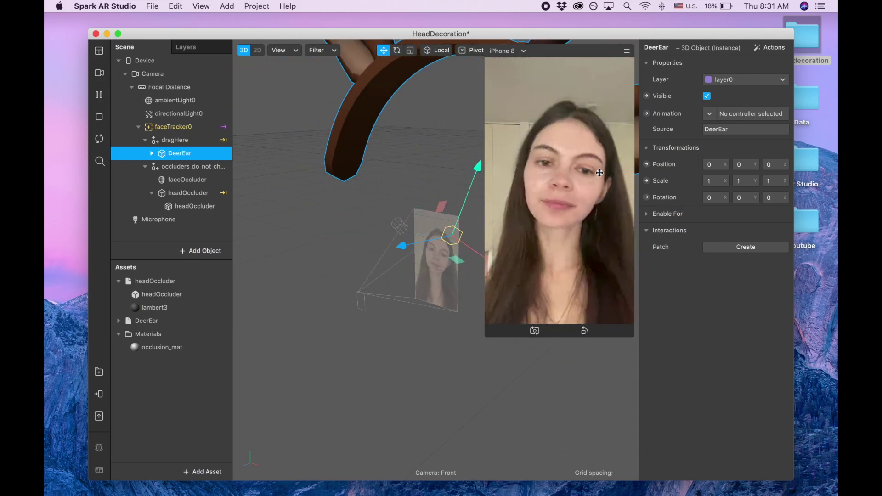
{"action": "left_click", "coordinate": [722, 183]}
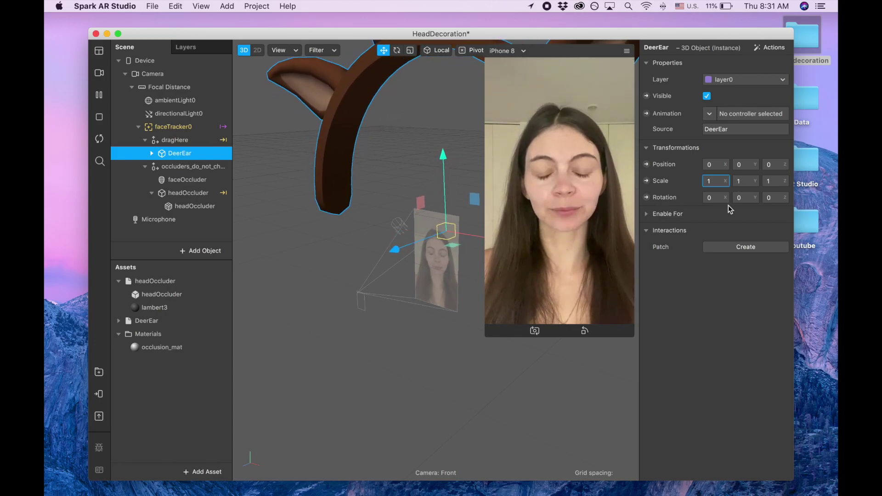
{"action": "type", "text": "0.1"}
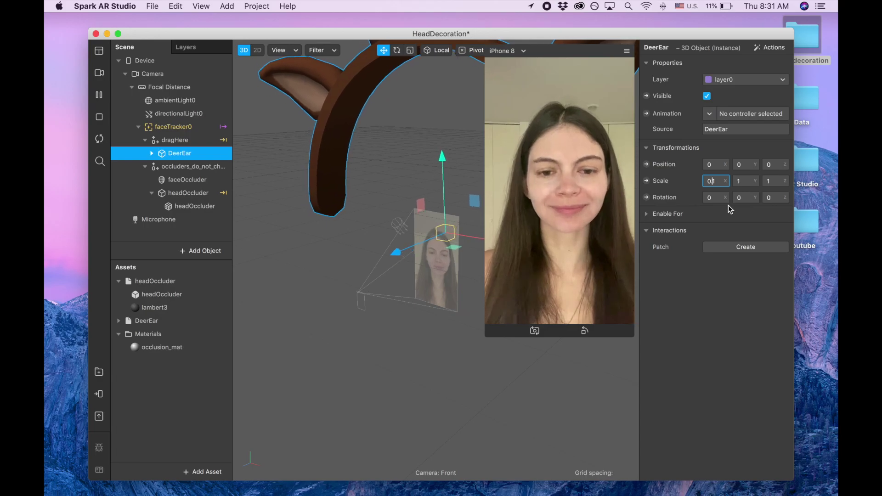
{"action": "key", "text": "Return"}
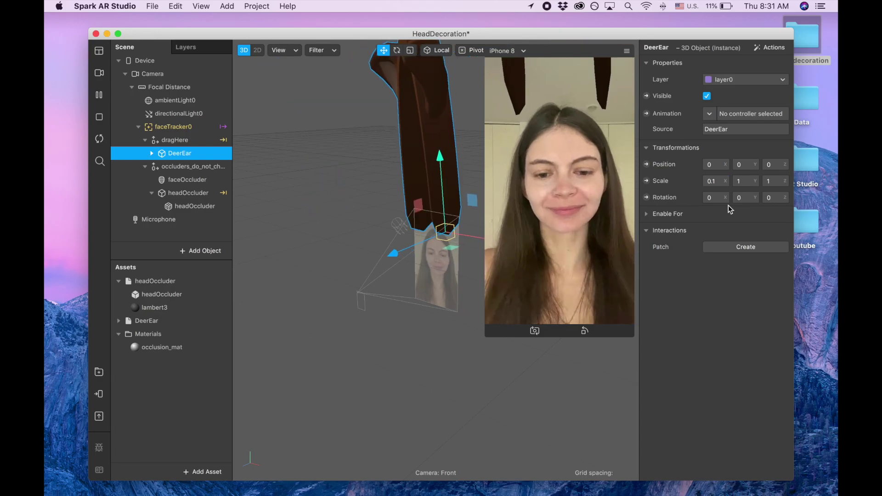
{"action": "left_click", "coordinate": [737, 182]}
{"action": "type", "text": "0"}
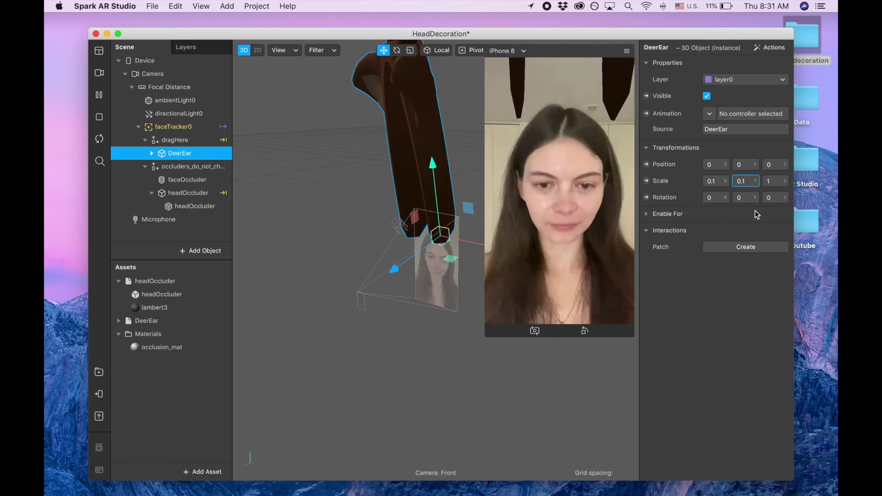
{"action": "type", "text": ".1"}
{"action": "left_click", "coordinate": [769, 184]}
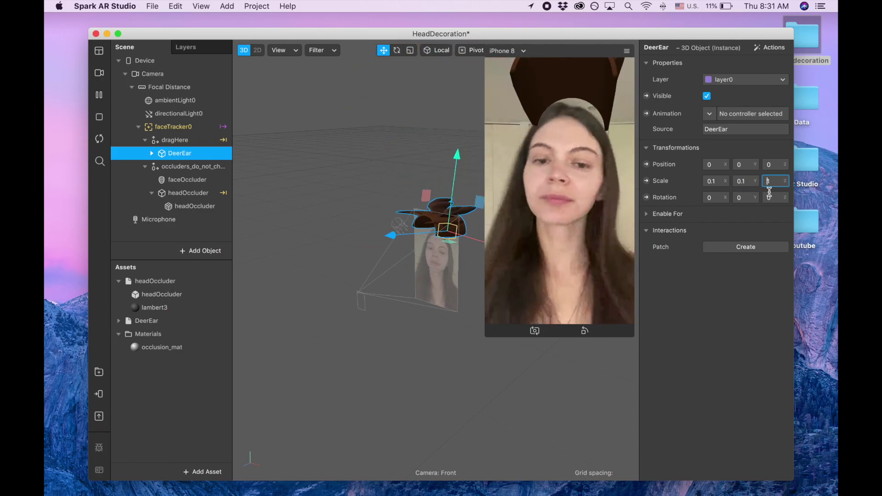
{"action": "type", "text": "0.11"}
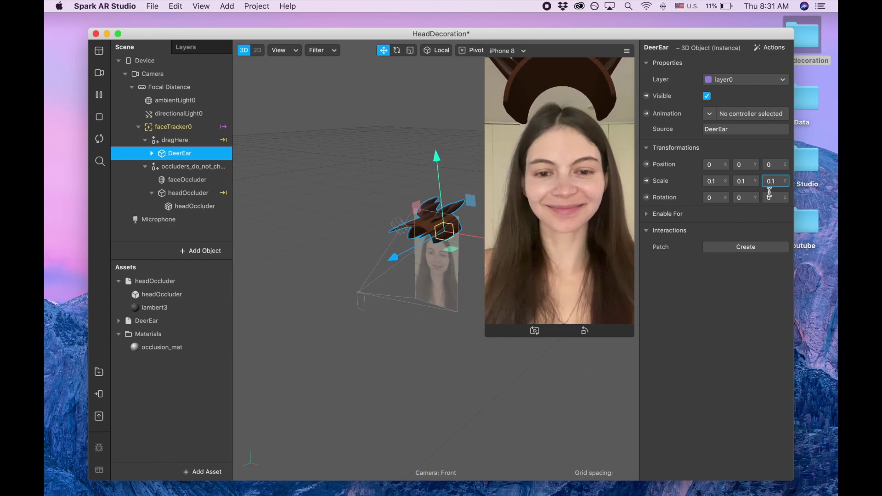
{"action": "key", "text": "BackSpace"}
{"action": "key", "text": "Return"}
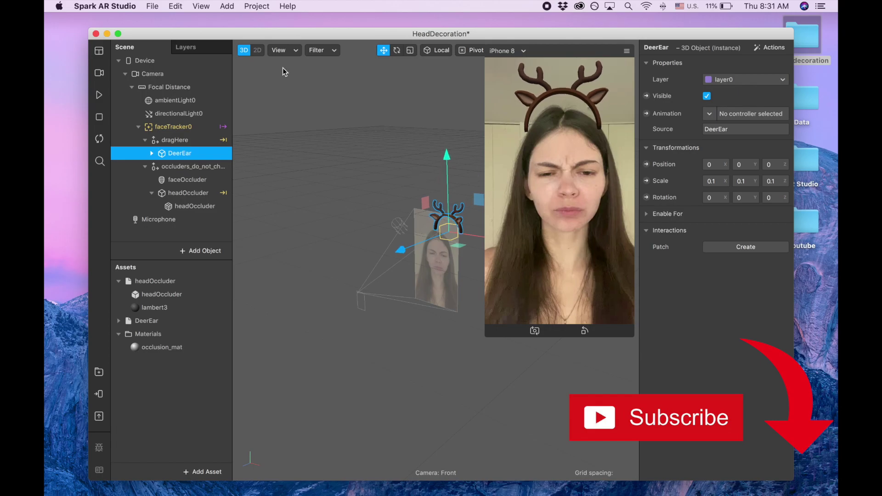
In 2D view, drag the DeerEar headband down along Y onto the head
{"action": "left_click", "coordinate": [257, 50]}
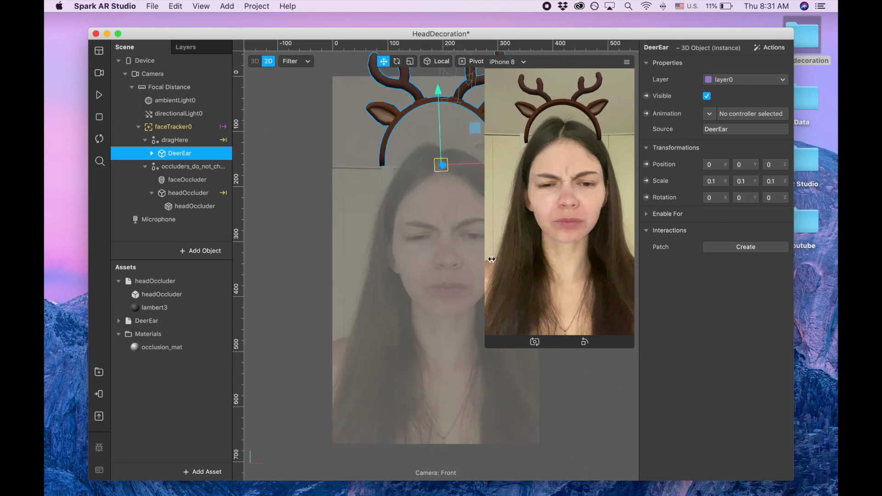
{"action": "left_click_drag", "start_coordinate": [491, 343], "coordinate": [591, 244]}
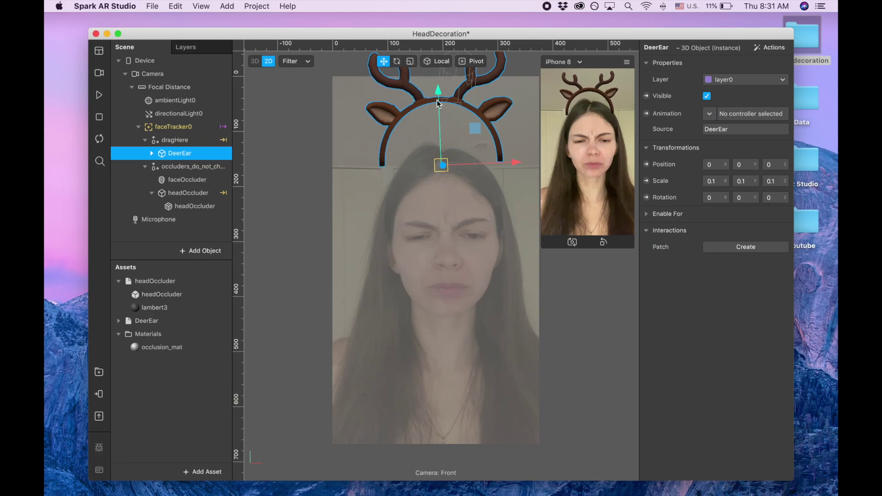
{"action": "left_click_drag", "start_coordinate": [439, 92], "coordinate": [441, 135]}
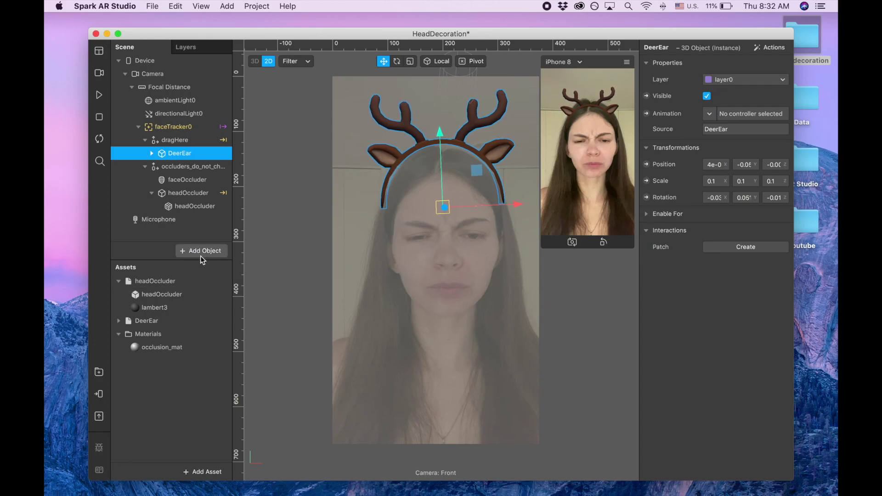
Set occlusion_mat opacity to 0 and check the invisible occluder in the live preview
{"action": "left_click", "coordinate": [195, 208]}
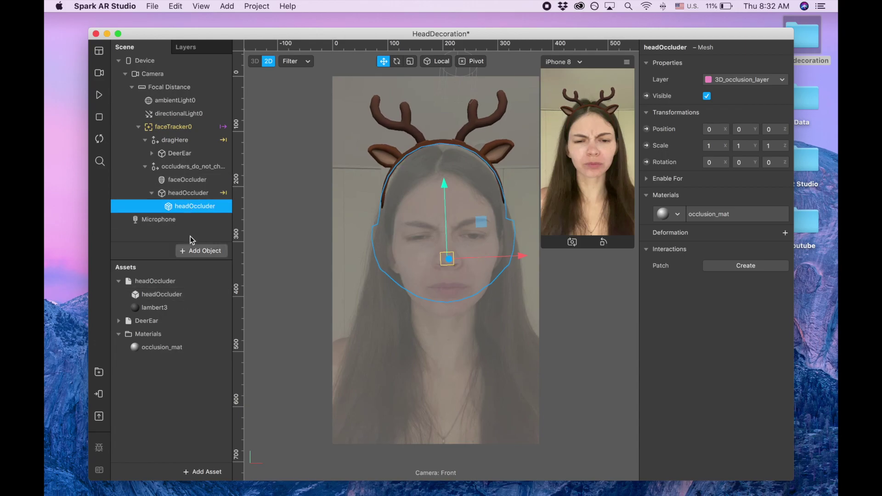
{"action": "left_click", "coordinate": [170, 348]}
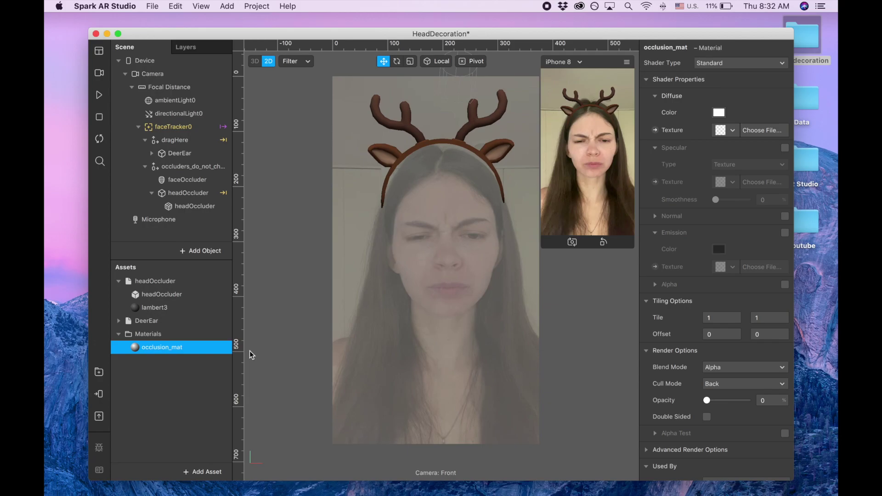
{"action": "left_click_drag", "start_coordinate": [710, 401], "coordinate": [754, 399]}
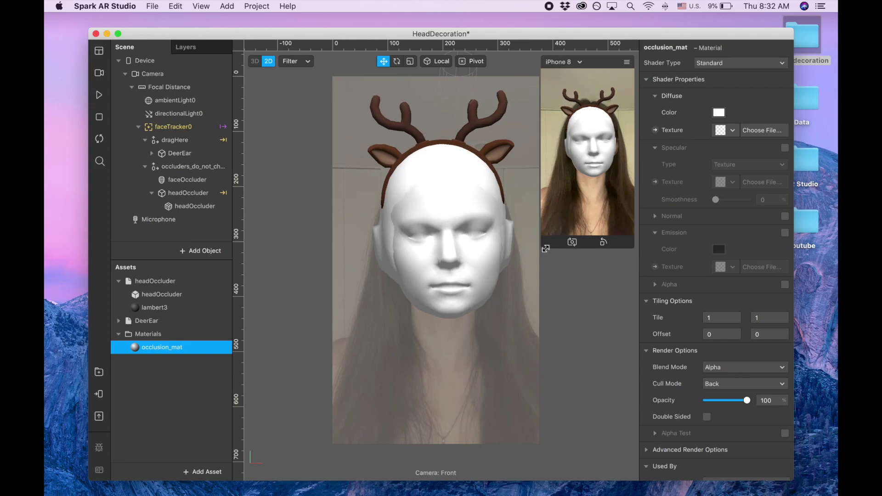
{"action": "left_click_drag", "start_coordinate": [543, 248], "coordinate": [499, 326]}
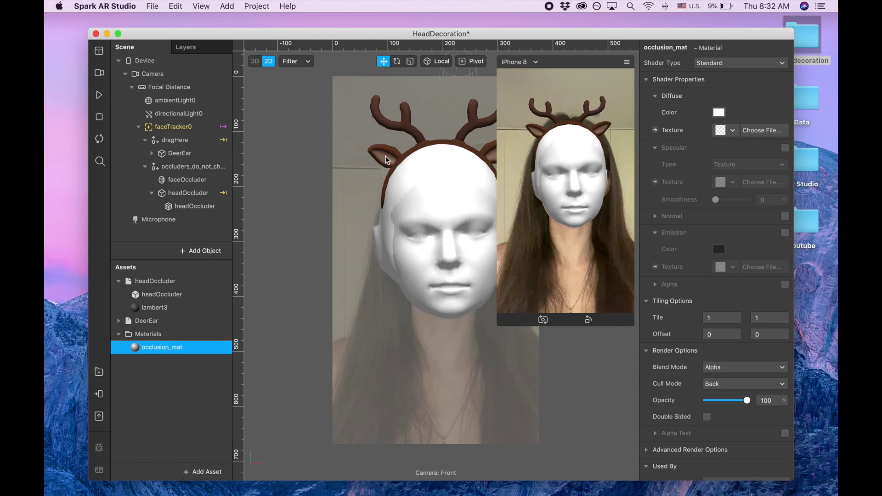
{"action": "left_click", "coordinate": [97, 97]}
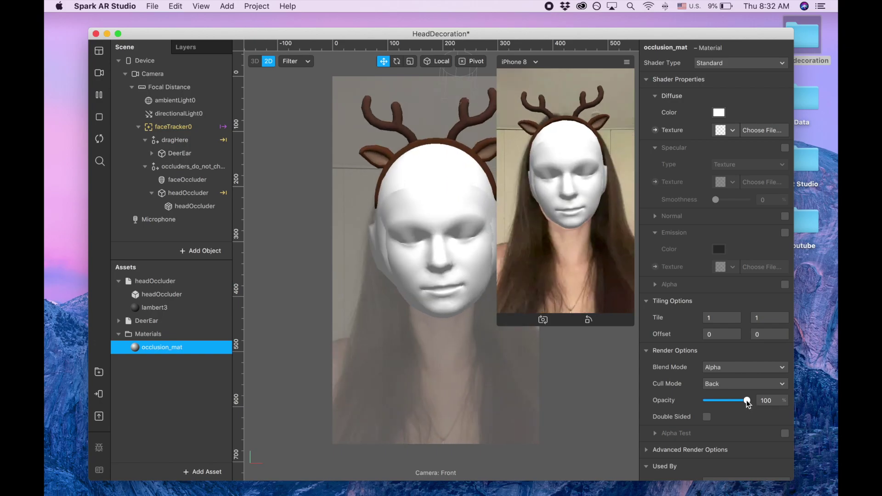
{"action": "left_click_drag", "start_coordinate": [747, 400], "coordinate": [705, 401]}
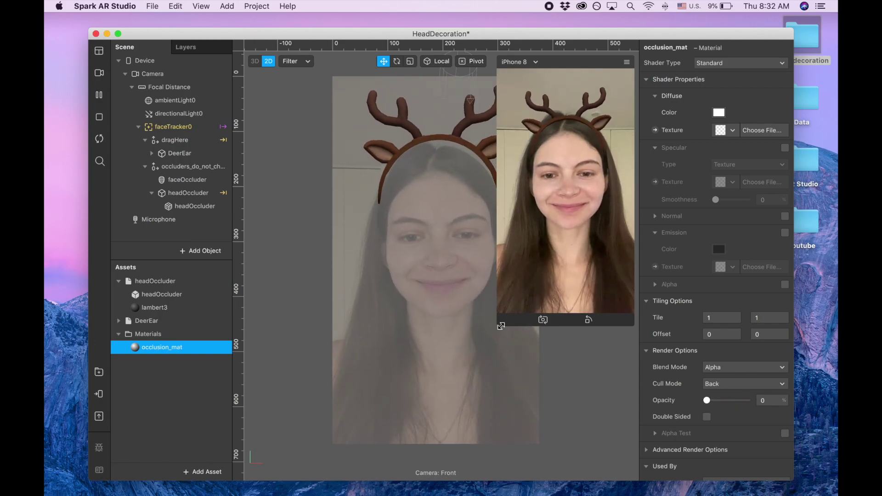
{"action": "left_click_drag", "start_coordinate": [500, 326], "coordinate": [561, 249]}
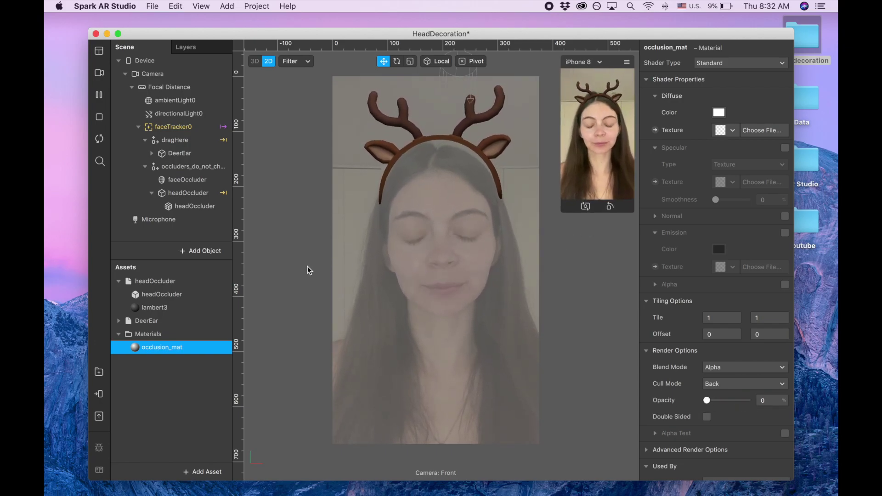
Add a Face Mesh via the 'fa' search and nest faceMesh0 under faceTracker0
{"action": "left_click", "coordinate": [205, 253]}
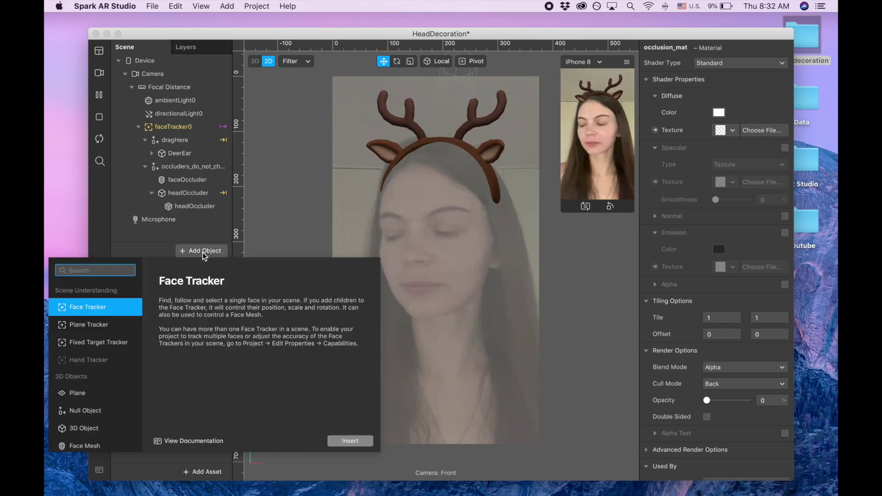
{"action": "type", "text": "fa"}
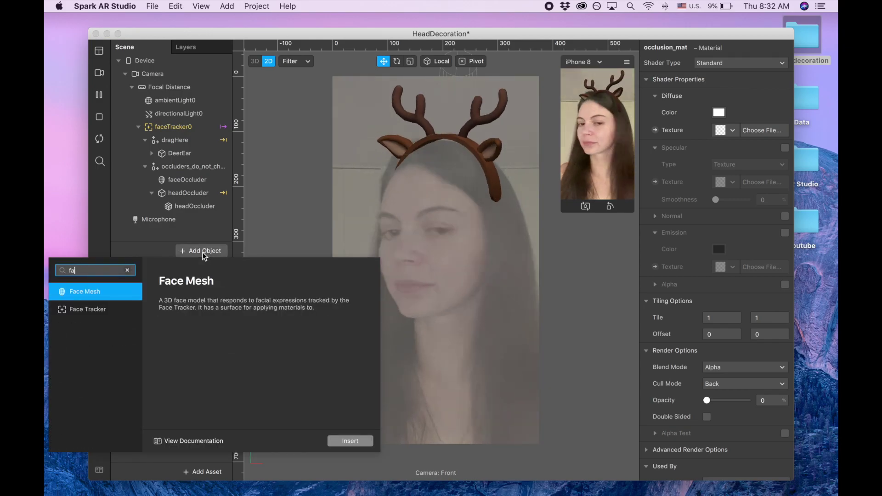
{"action": "double_click", "coordinate": [111, 289]}
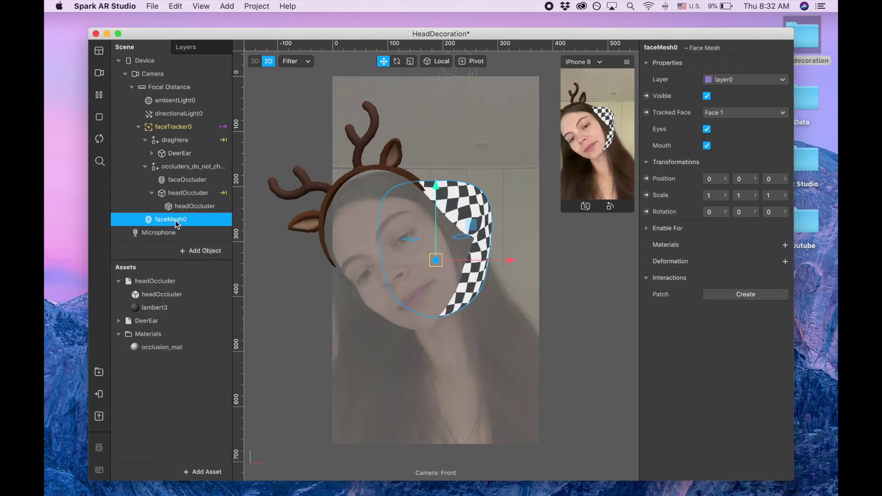
{"action": "left_click_drag", "start_coordinate": [176, 224], "coordinate": [161, 165]}
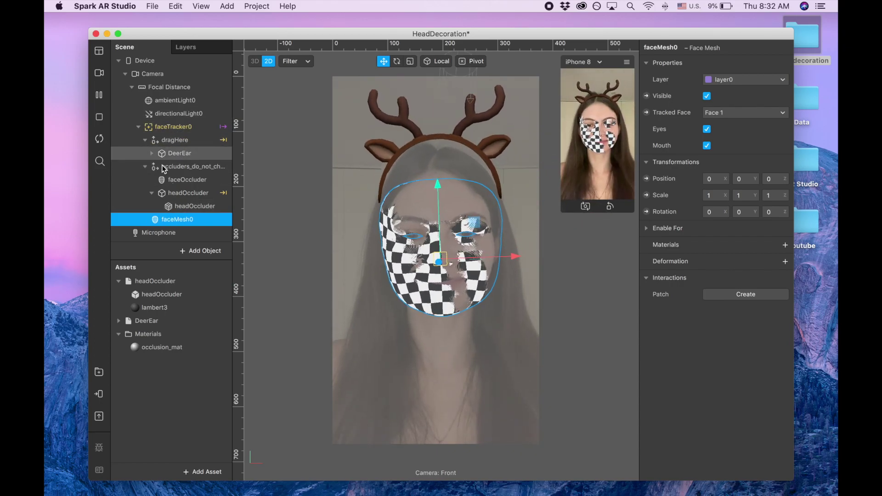
Open faceTracker0's actions list, dismiss it, and reselect faceMesh0
{"action": "left_click", "coordinate": [178, 128]}
{"action": "right_click", "coordinate": [179, 128]}
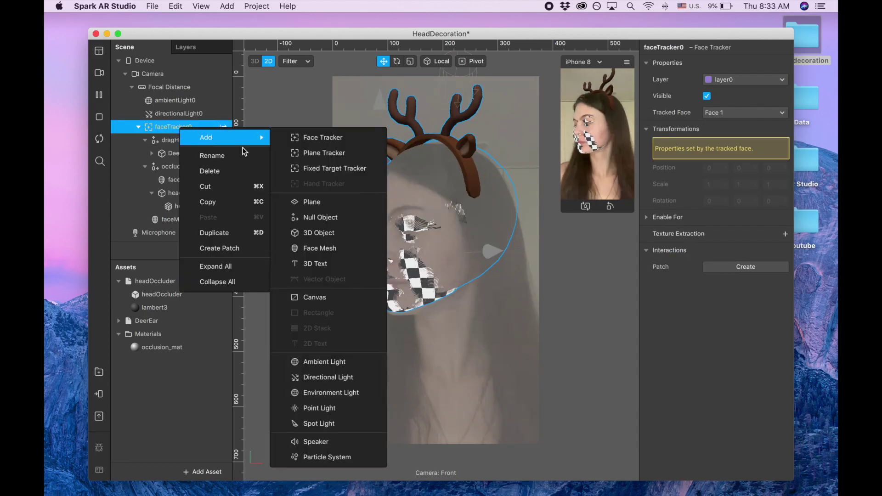
{"action": "mouse_move", "coordinate": [248, 138]}
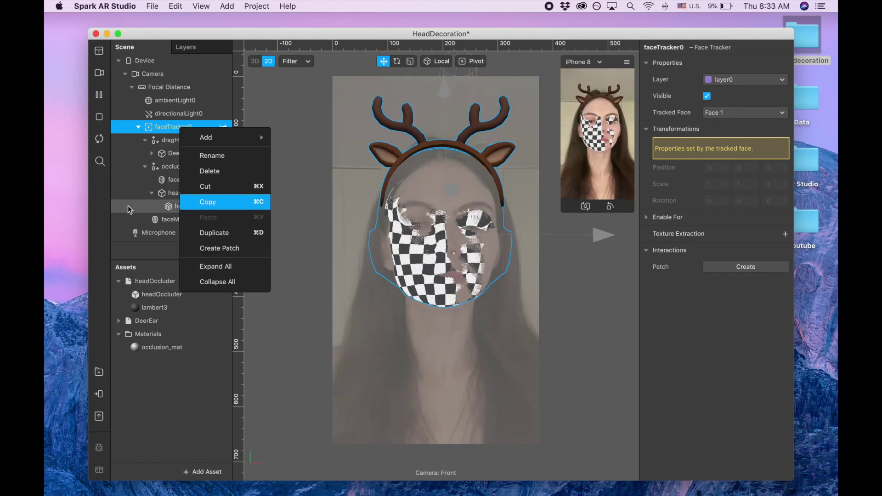
{"action": "left_click", "coordinate": [128, 205]}
{"action": "left_click", "coordinate": [161, 220]}
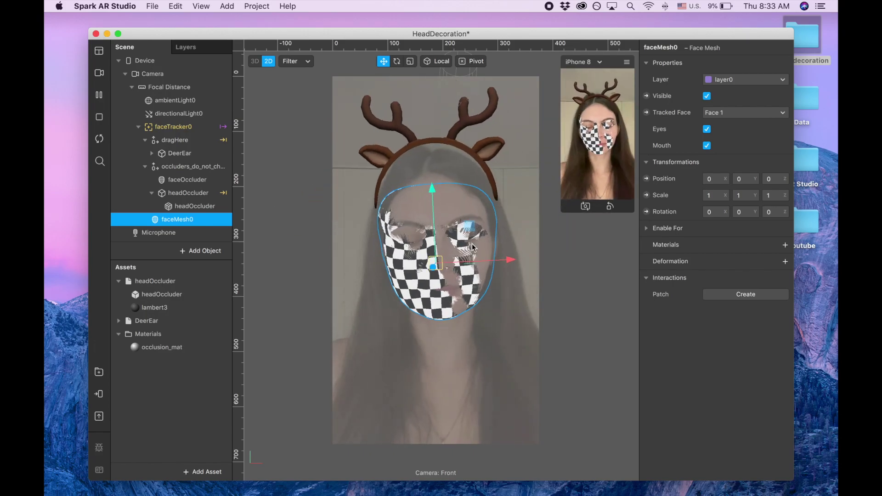
Create a new material, material0, for faceMesh0 and open its settings
{"action": "left_click", "coordinate": [785, 246]}
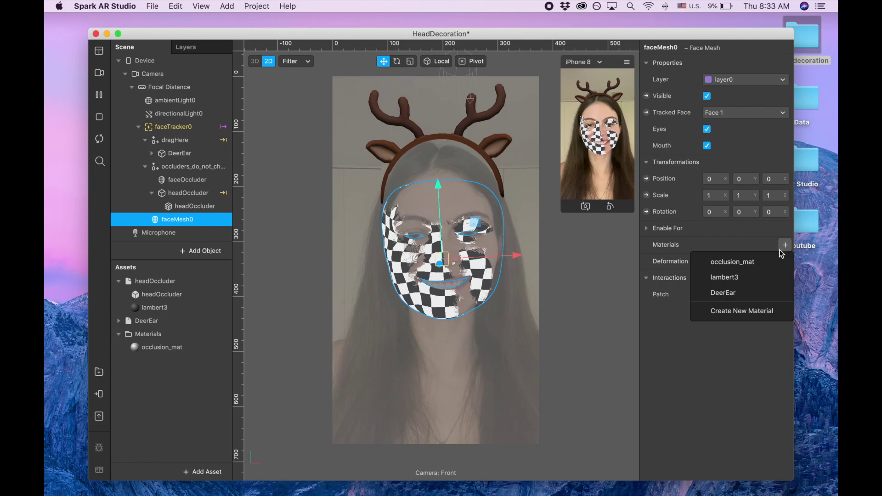
{"action": "left_click", "coordinate": [742, 315]}
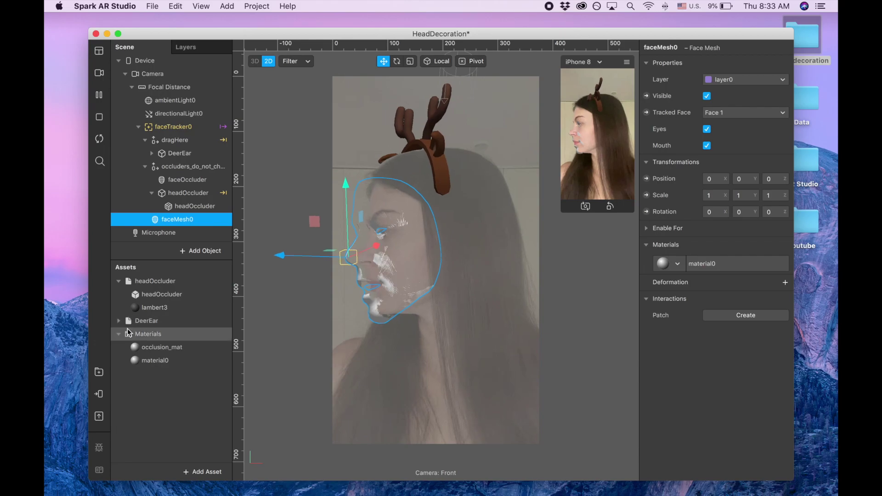
{"action": "left_click", "coordinate": [180, 362]}
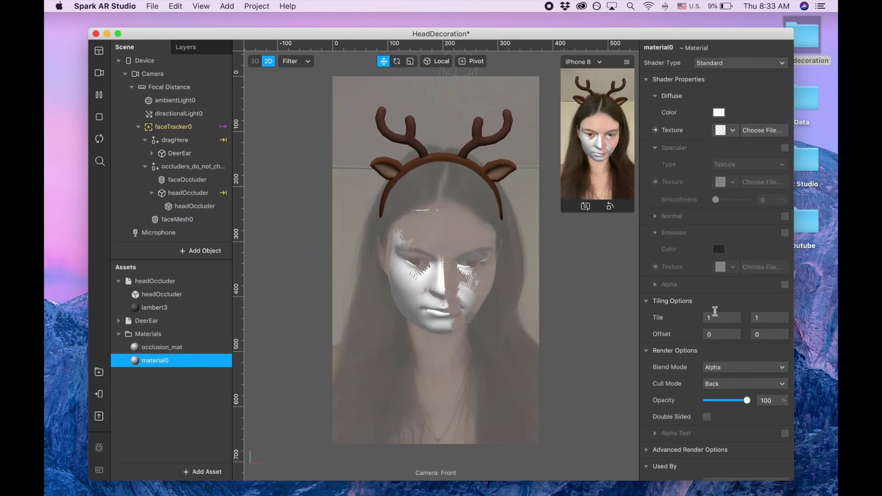
Uncheck Use Depth Test under material0's Advanced Render Options
{"action": "scroll", "coordinate": [657, 448], "scroll_direction": "down", "scroll_amount": 1}
{"action": "left_click", "coordinate": [647, 440]}
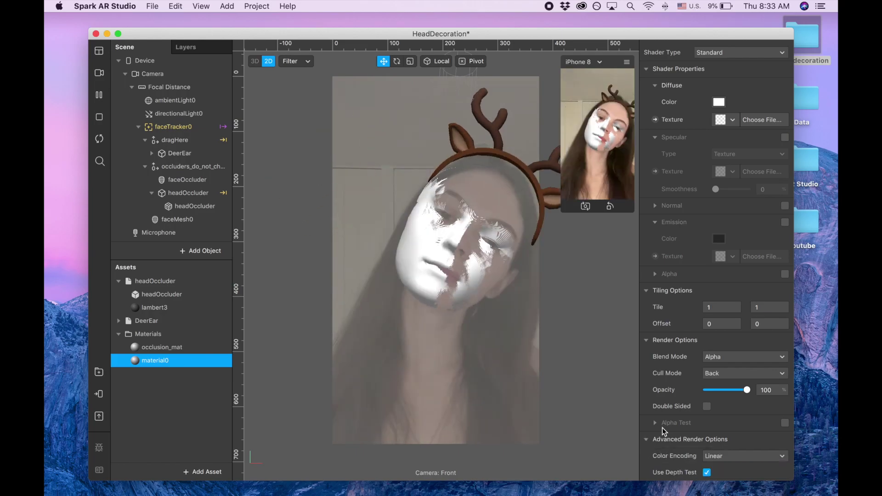
{"action": "scroll", "coordinate": [710, 308], "scroll_direction": "down", "scroll_amount": 3}
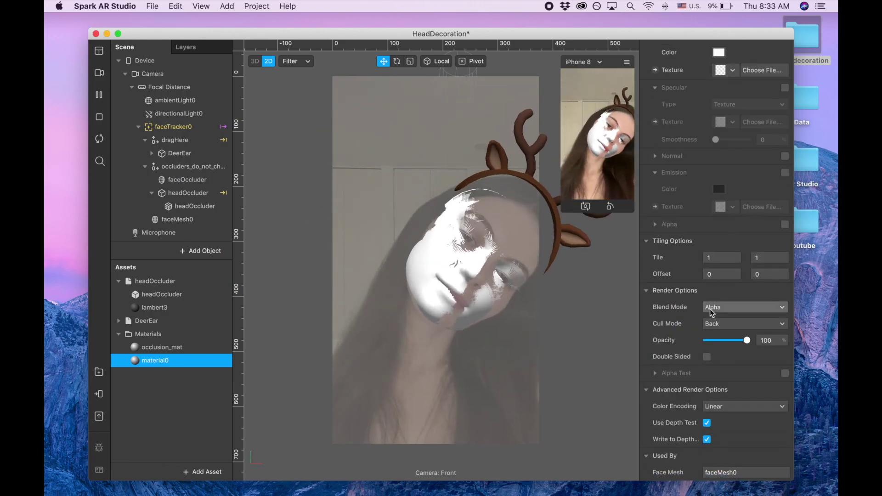
{"action": "left_click", "coordinate": [706, 423]}
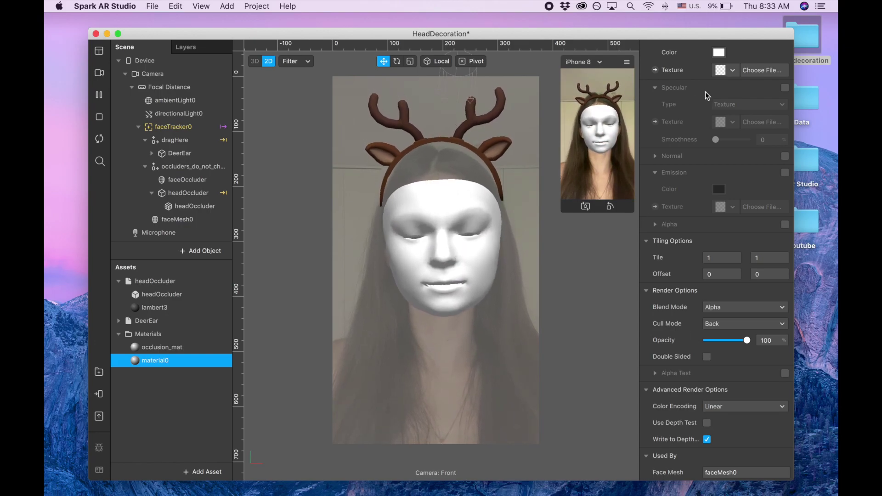
{"action": "left_click", "coordinate": [727, 71]}
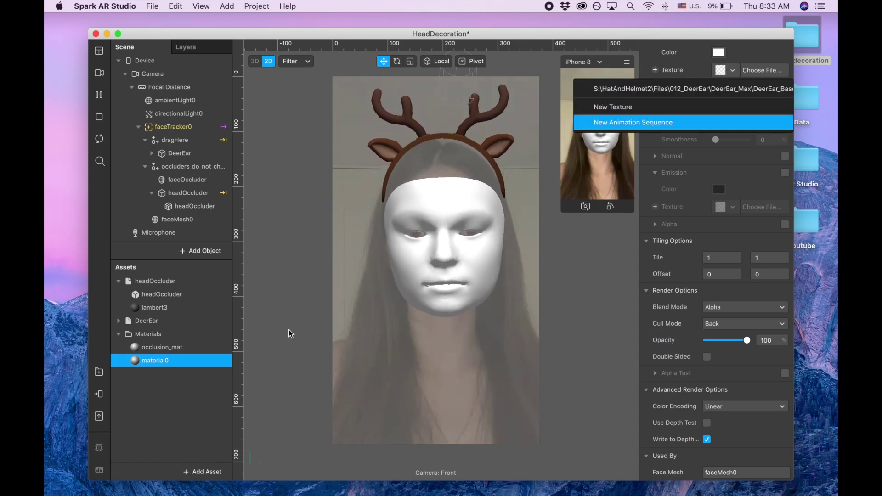
{"action": "left_click", "coordinate": [177, 381]}
{"action": "left_click", "coordinate": [171, 362]}
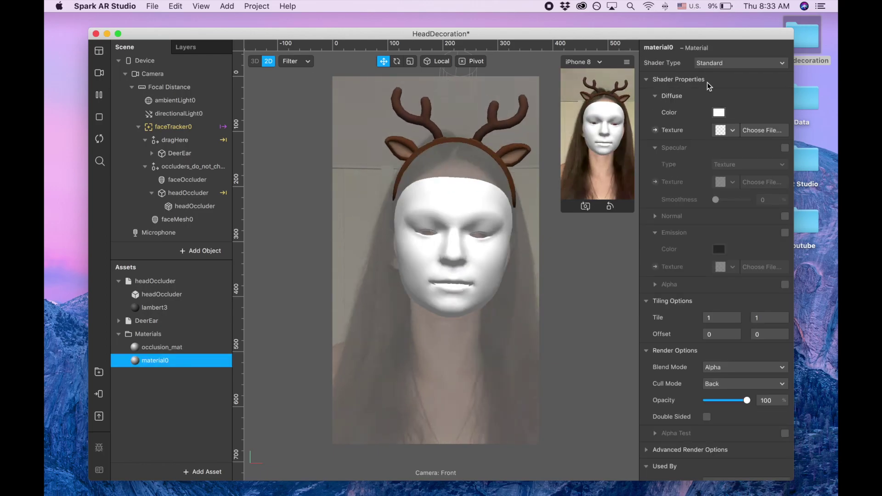
Change material0's Shader Type to Retouching
{"action": "left_click", "coordinate": [715, 62]}
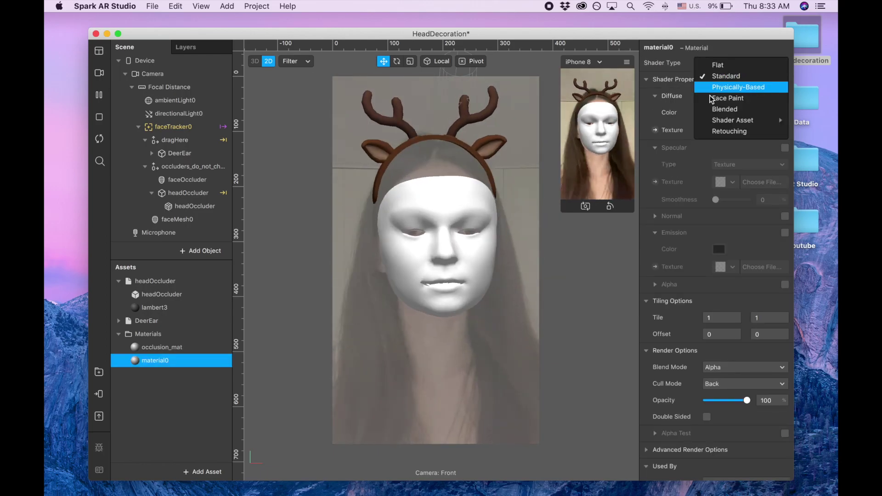
{"action": "left_click", "coordinate": [729, 132]}
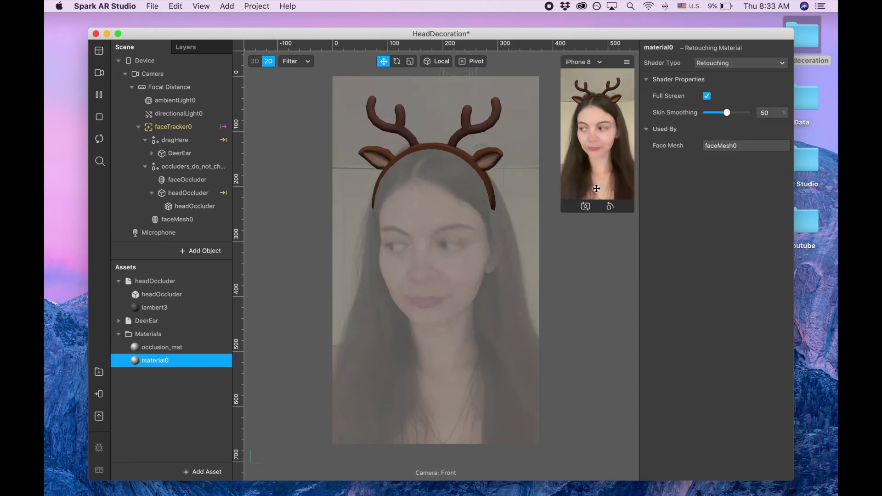
{"action": "left_click_drag", "start_coordinate": [565, 207], "coordinate": [536, 271]}
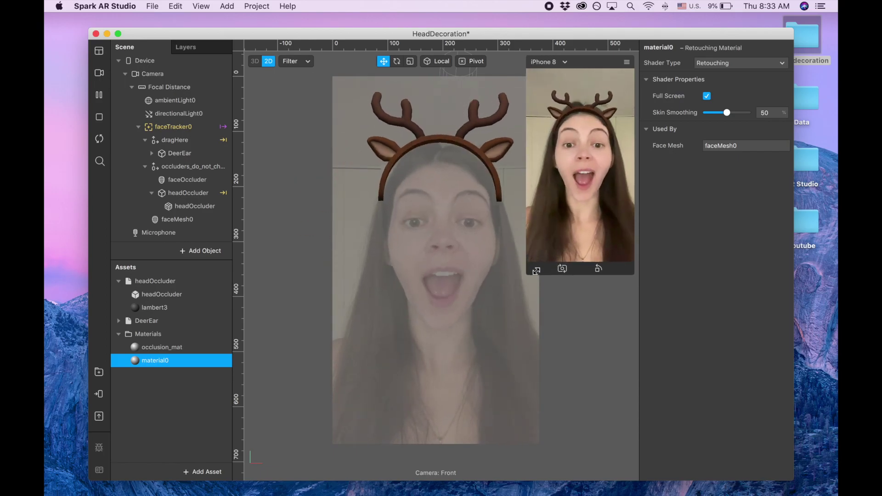
With the preview paused, rotate DeerEar to about 24° on X so it sits on the head
{"action": "left_click", "coordinate": [183, 153]}
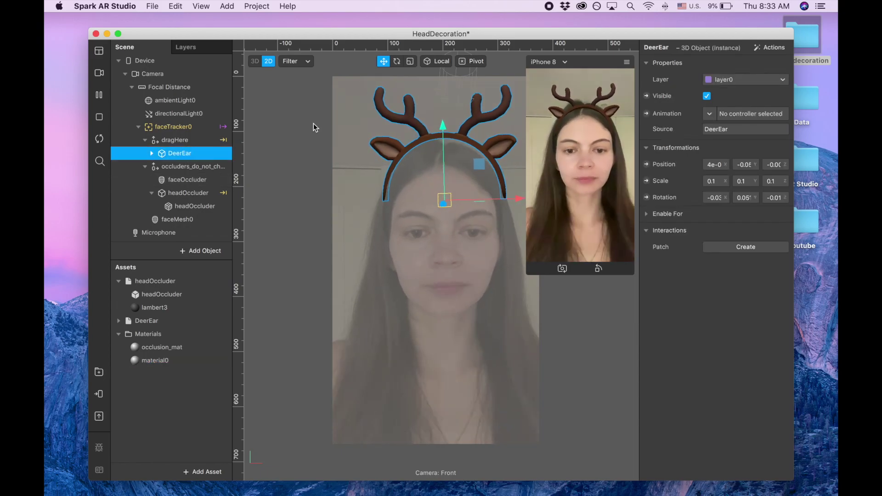
{"action": "left_click", "coordinate": [99, 95]}
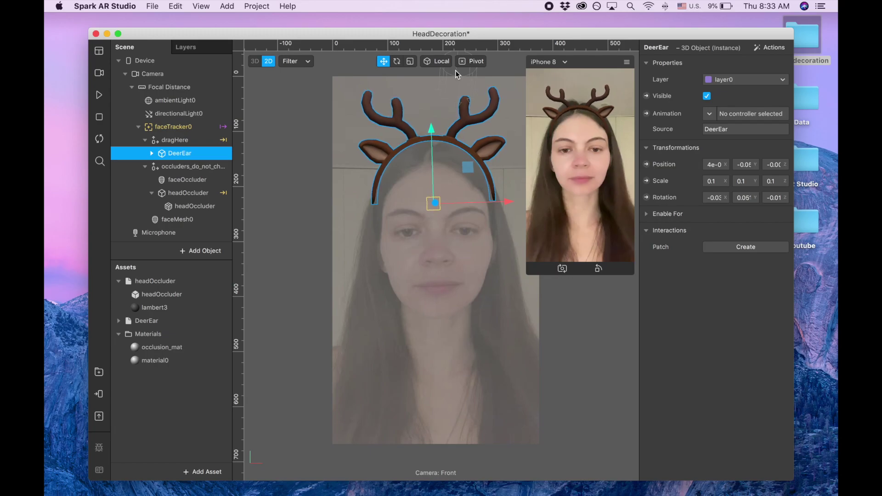
{"action": "left_click", "coordinate": [397, 63]}
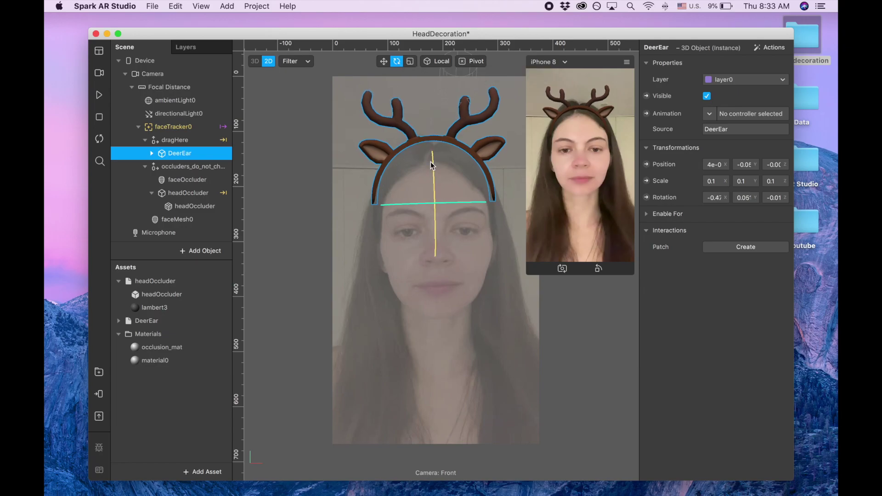
{"action": "left_click_drag", "start_coordinate": [431, 164], "coordinate": [437, 192]}
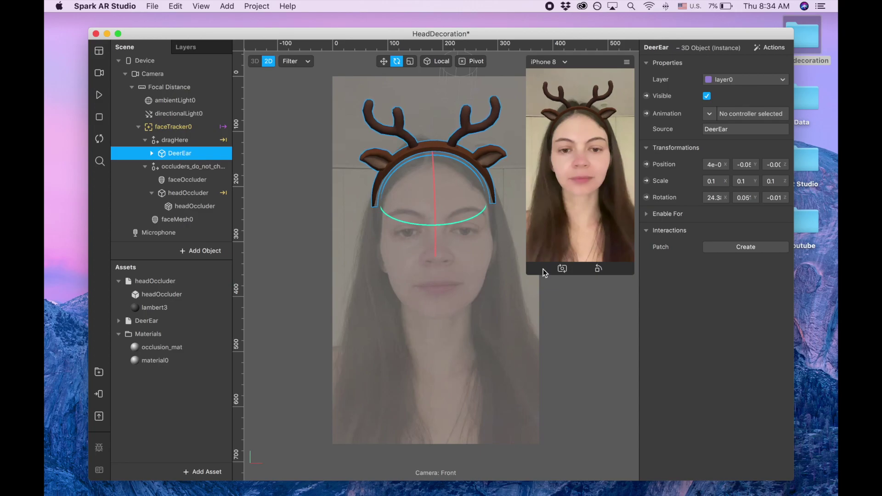
{"action": "left_click_drag", "start_coordinate": [529, 271], "coordinate": [559, 249]}
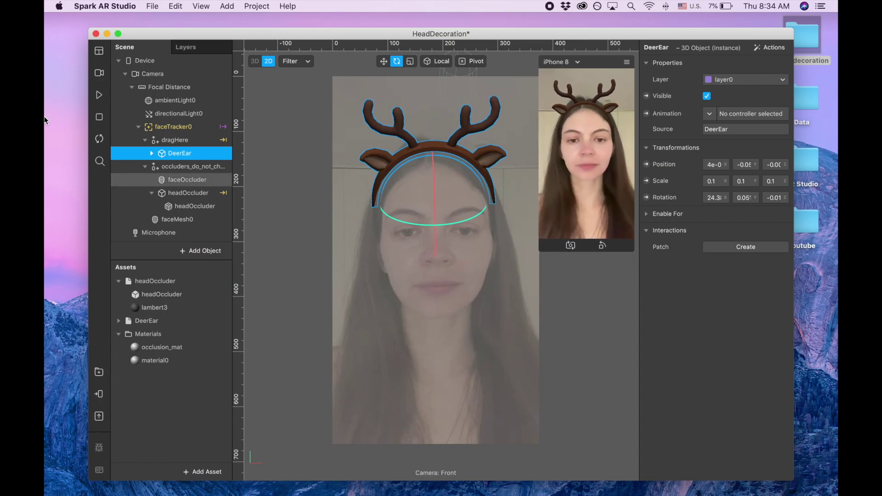